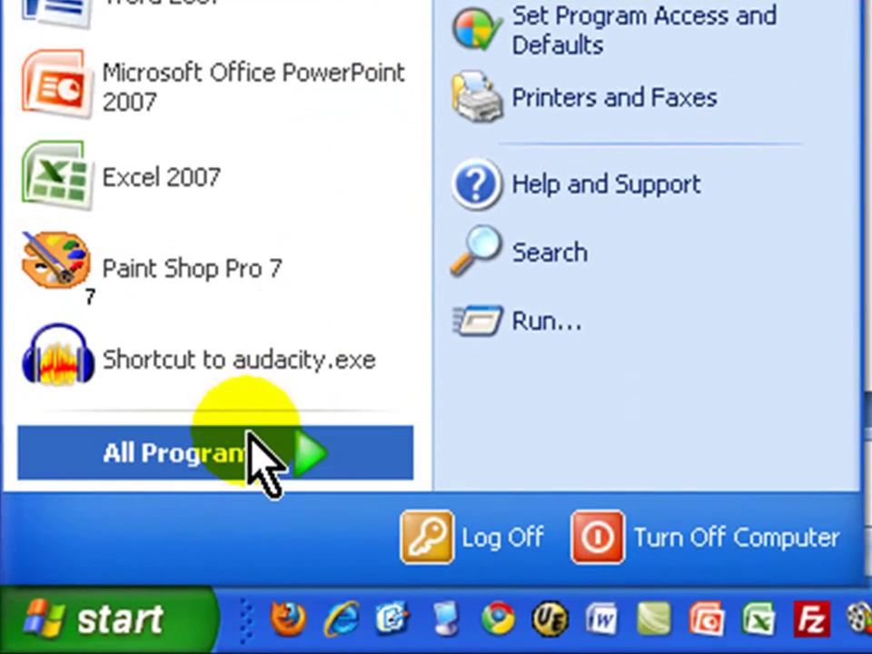
- Launch Paint from Start > All Programs > Accessories to get a blank untitled picture
{"action": "mouse_move", "coordinate": [204, 480]}
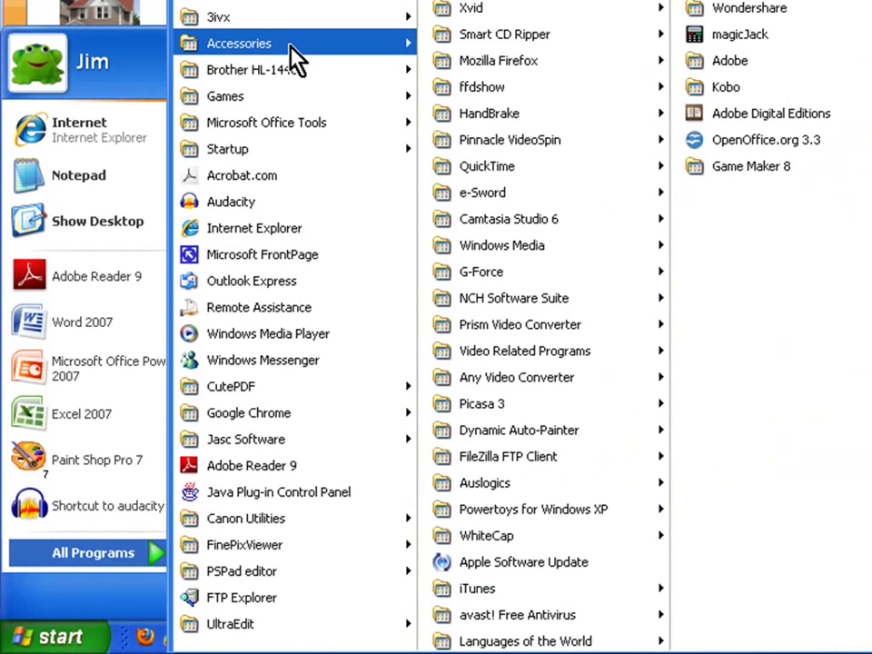
{"action": "mouse_move", "coordinate": [291, 54]}
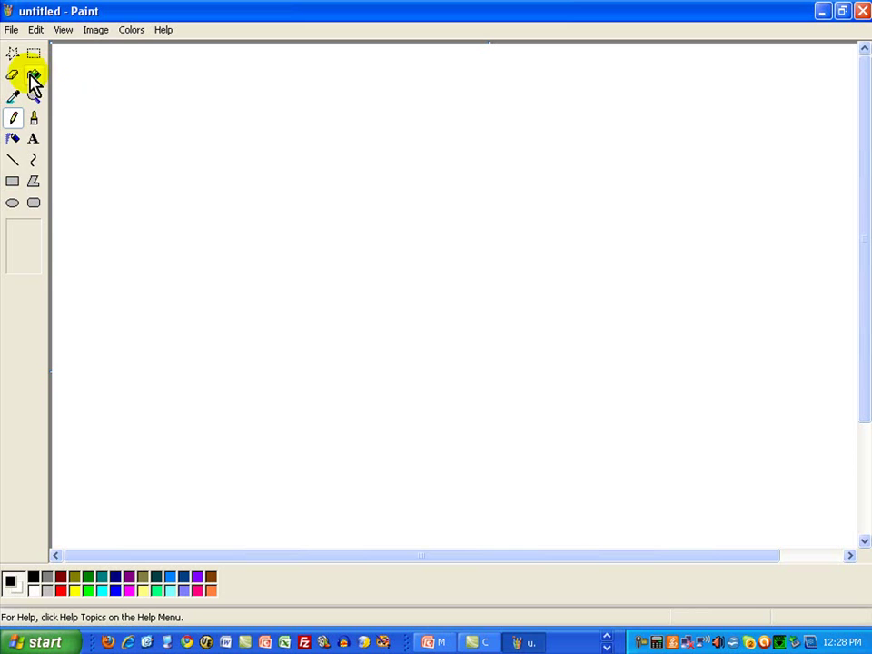
{"action": "left_click", "coordinate": [34, 163]}
{"action": "left_click_drag", "start_coordinate": [247, 167], "coordinate": [311, 214]}
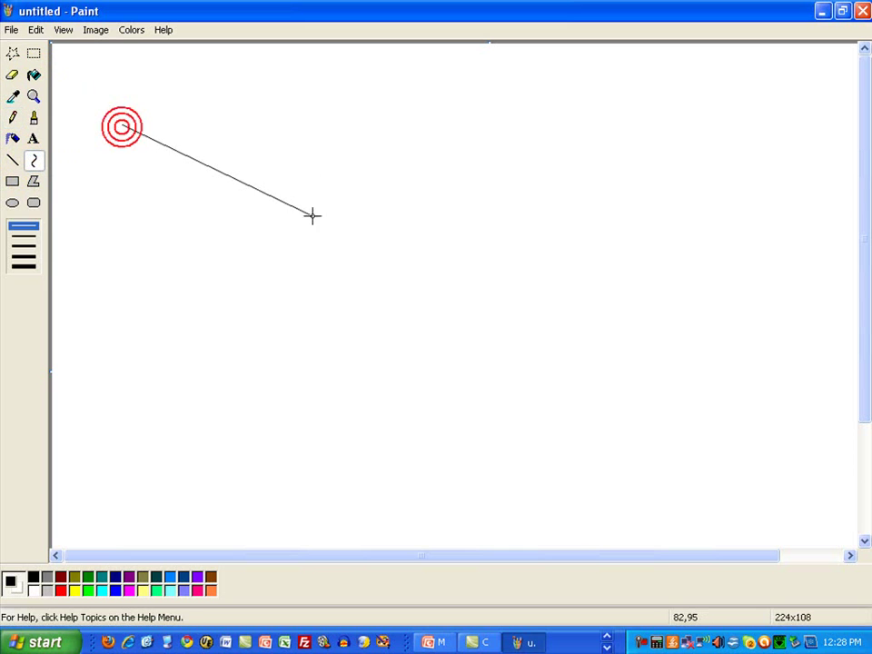
{"action": "left_click", "coordinate": [407, 167]}
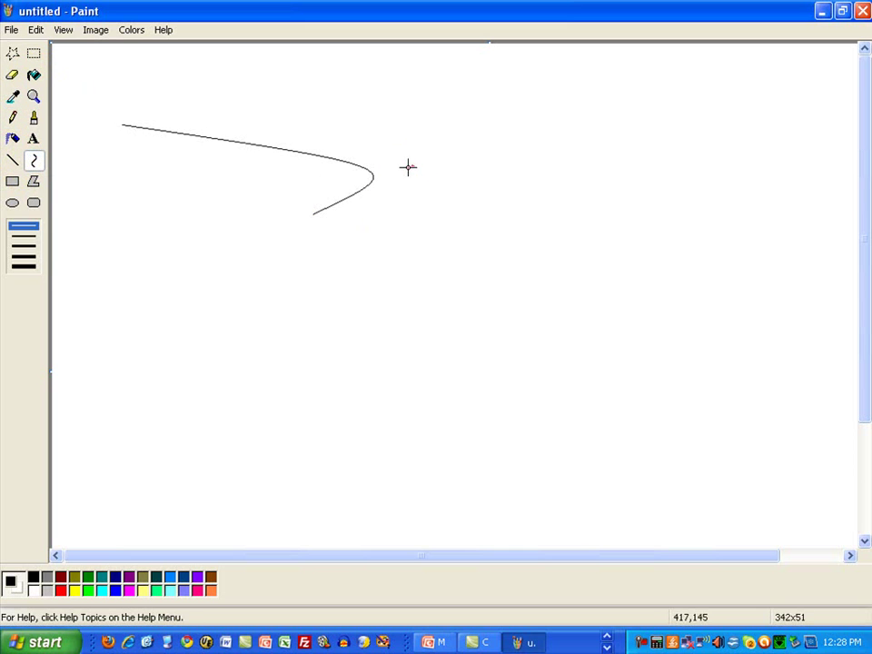
{"action": "left_click", "coordinate": [12, 160]}
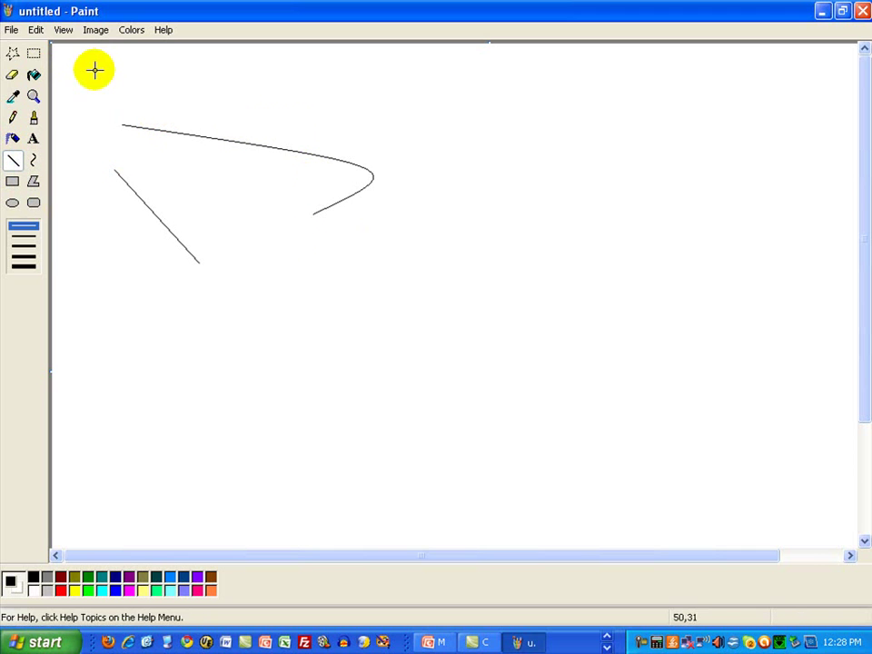
{"action": "left_click", "coordinate": [35, 31]}
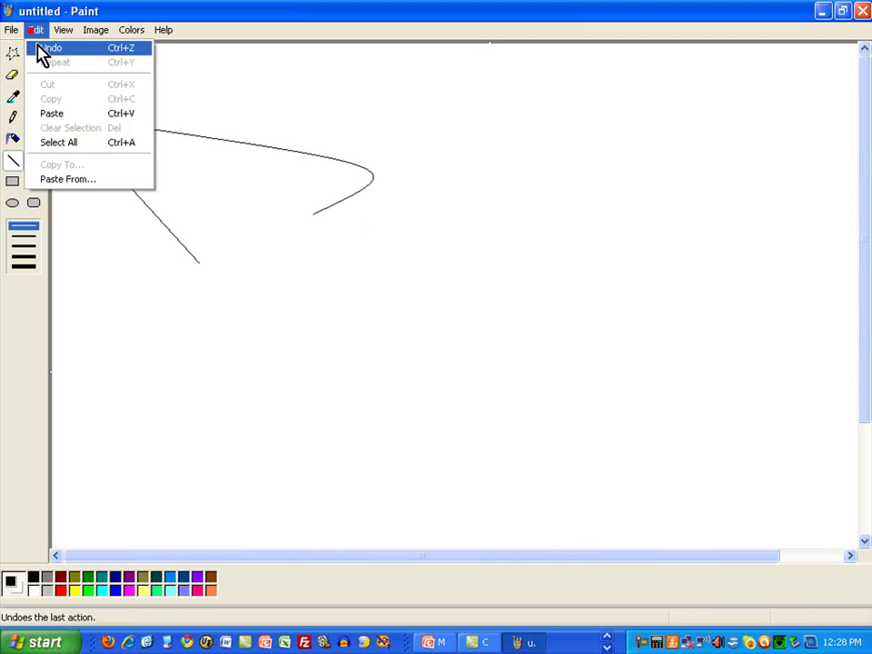
{"action": "left_click", "coordinate": [39, 49]}
{"action": "left_click", "coordinate": [34, 31]}
{"action": "left_click", "coordinate": [48, 49]}
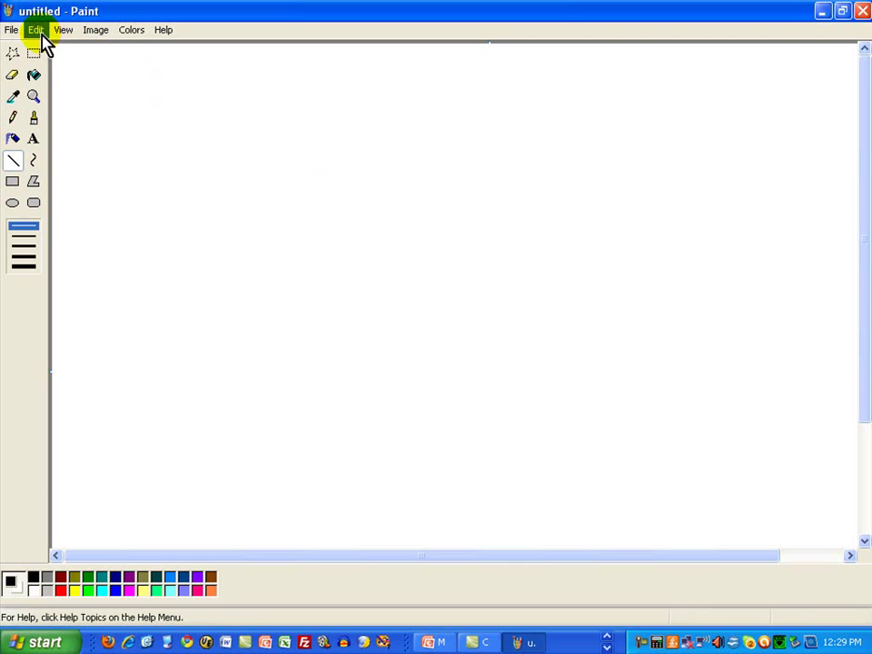
- Paste the copied red-roofed house photo onto the blank untitled canvas
{"action": "left_click", "coordinate": [35, 30]}
{"action": "left_click", "coordinate": [55, 114]}
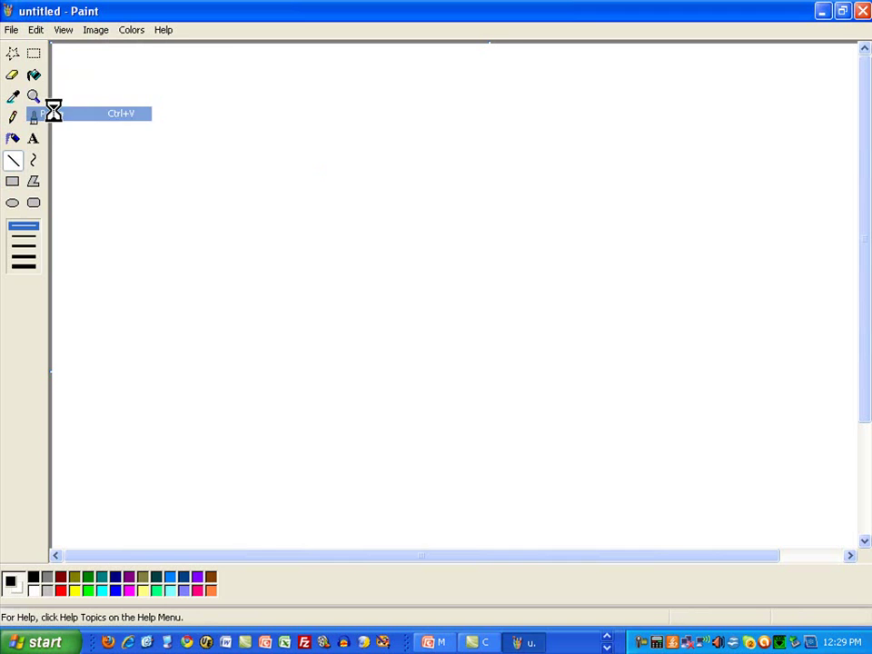
{"action": "left_click_drag", "start_coordinate": [860, 191], "coordinate": [864, 240]}
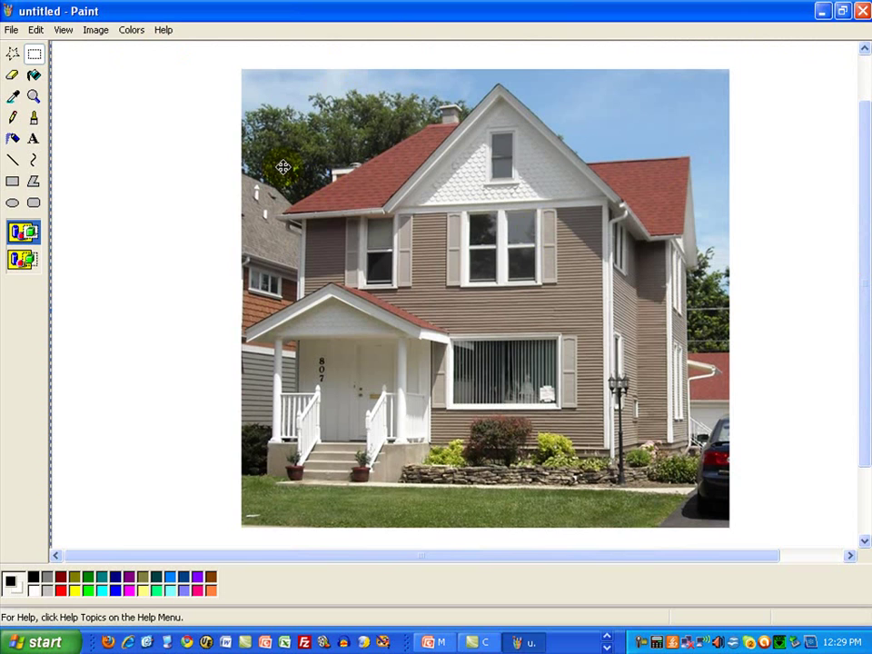
- Select the whole pasted house photo and drag its top-right handle inward to shrink it
{"action": "left_click", "coordinate": [36, 57]}
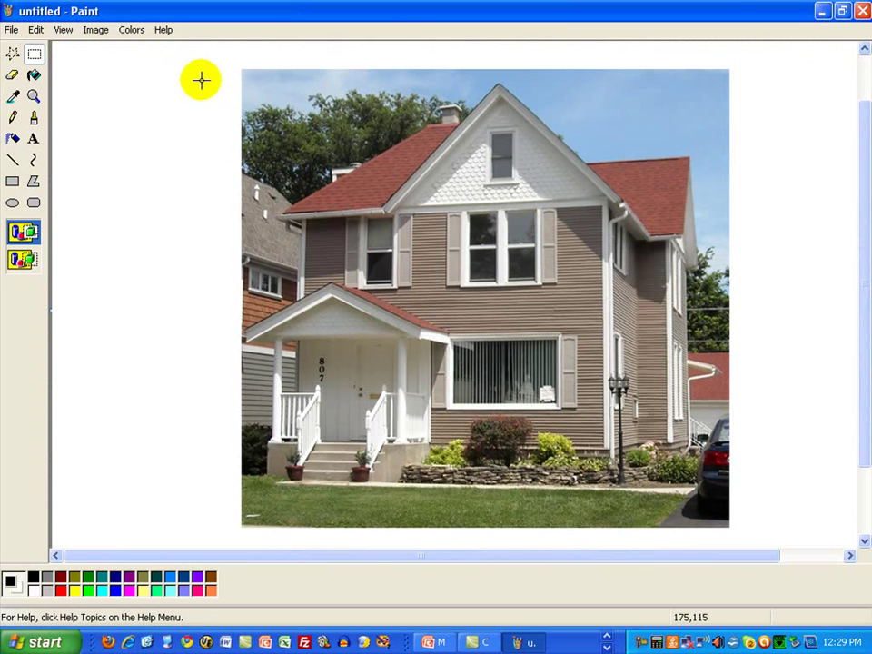
{"action": "left_click_drag", "start_coordinate": [241, 69], "coordinate": [263, 85]}
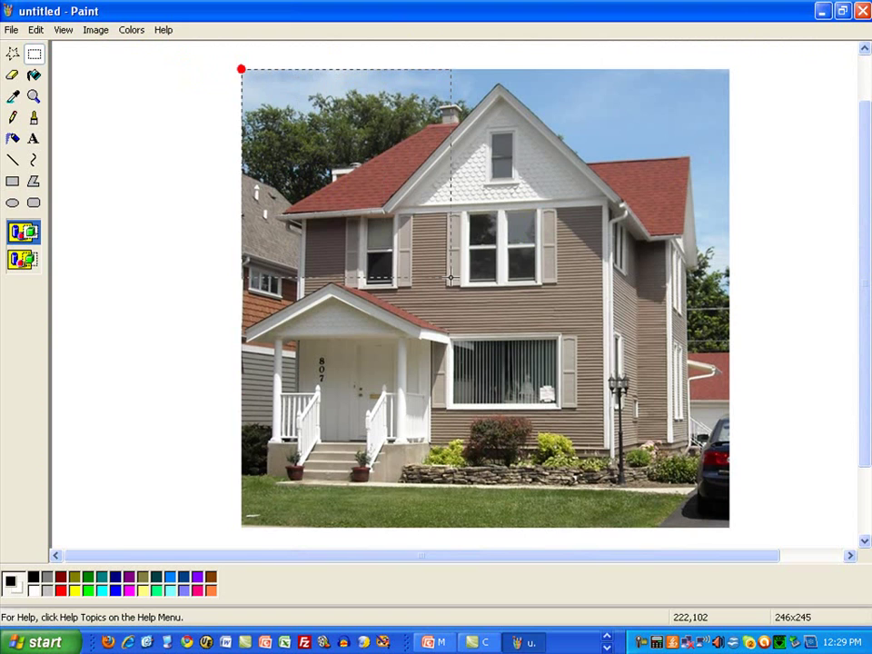
{"action": "left_click_drag", "start_coordinate": [451, 277], "coordinate": [727, 524]}
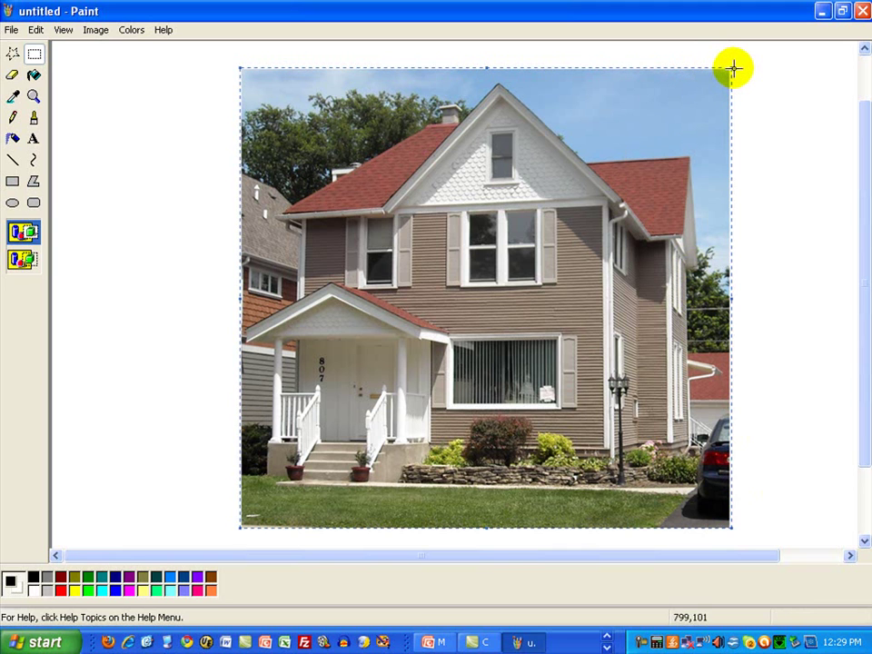
{"action": "left_click_drag", "start_coordinate": [732, 67], "coordinate": [669, 103]}
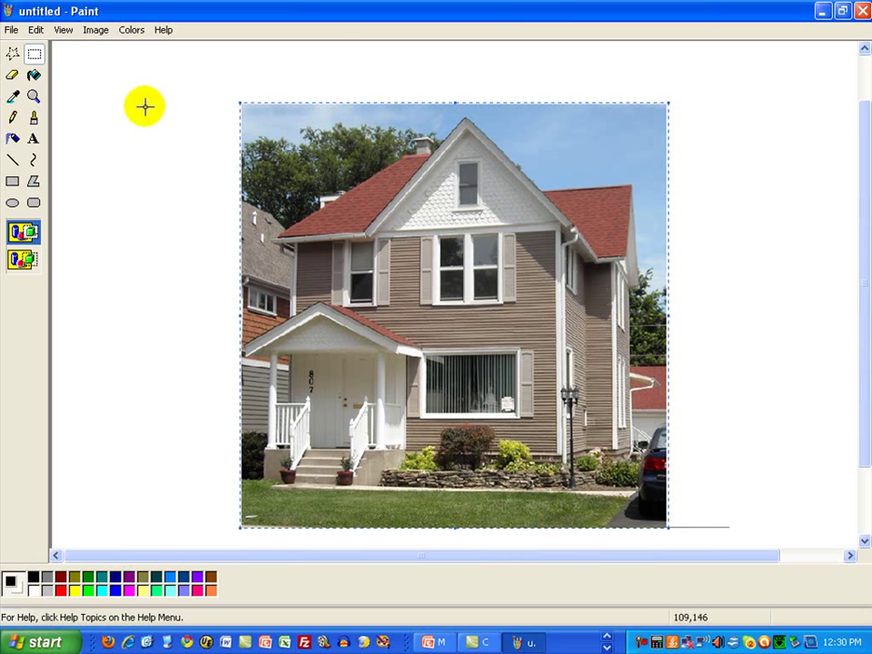
- Copy the resized photo and start a new picture, discarding the old one unsaved
{"action": "left_click", "coordinate": [36, 32]}
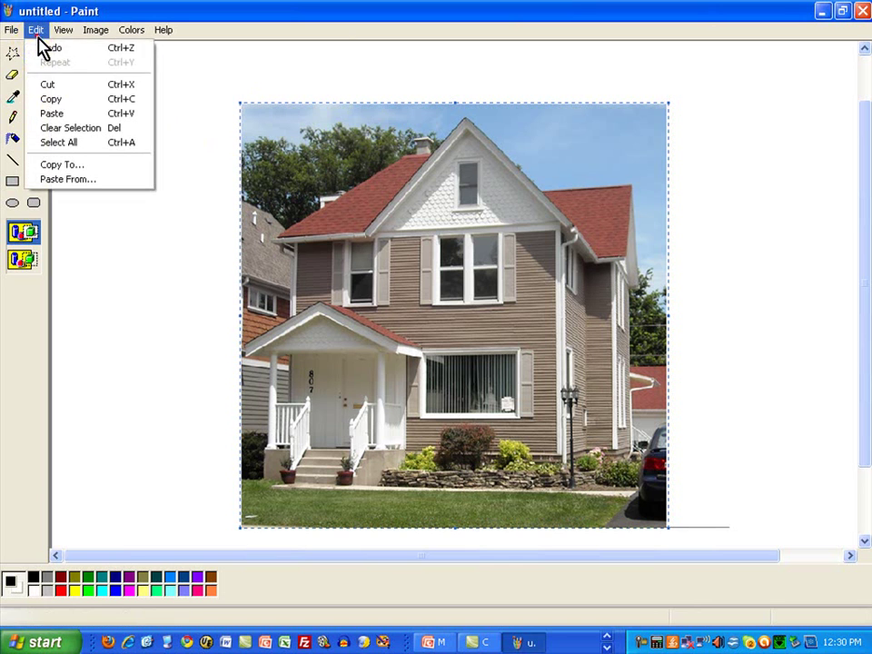
{"action": "left_click", "coordinate": [56, 100]}
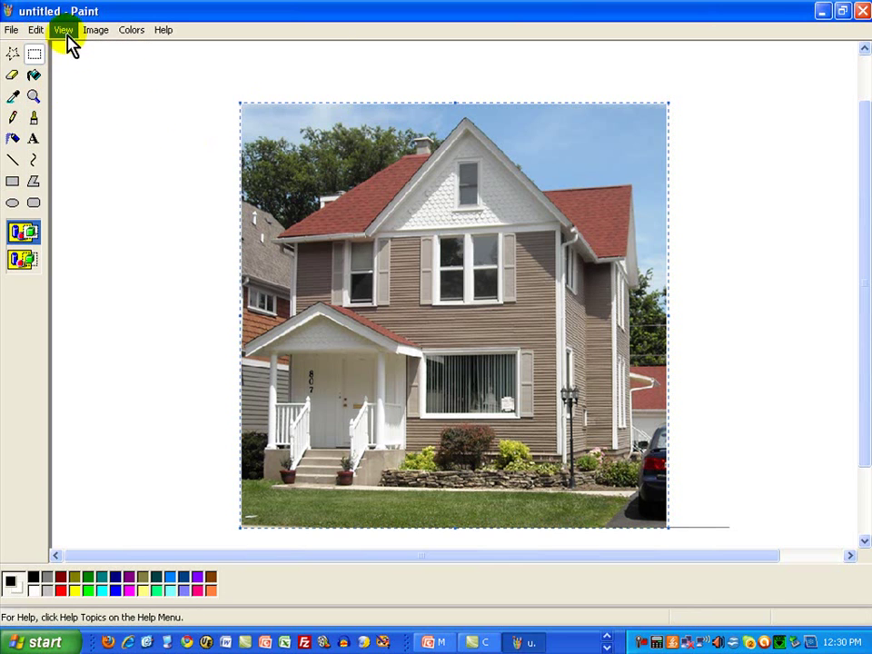
{"action": "left_click", "coordinate": [12, 31]}
{"action": "left_click", "coordinate": [22, 49]}
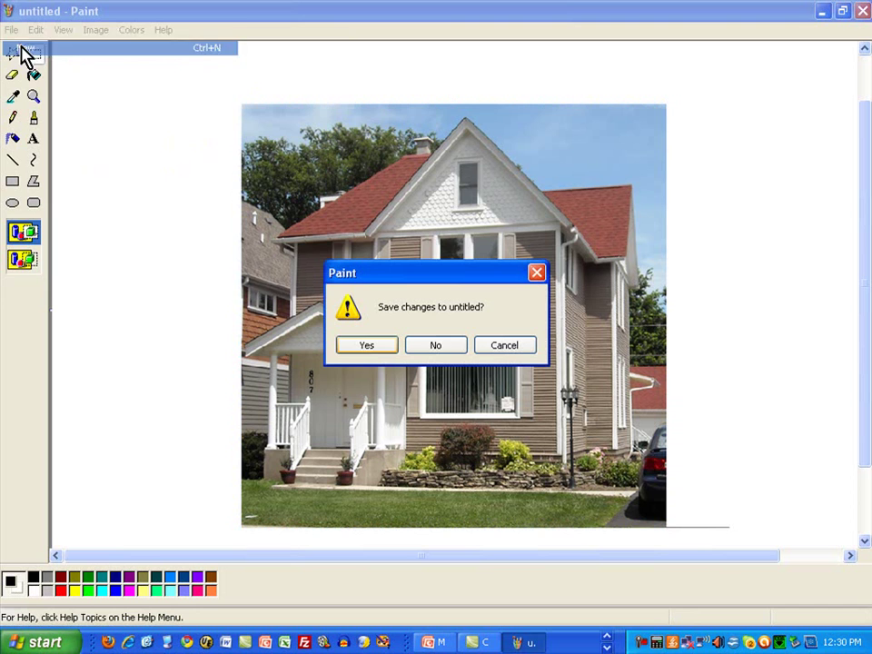
{"action": "left_click", "coordinate": [435, 345]}
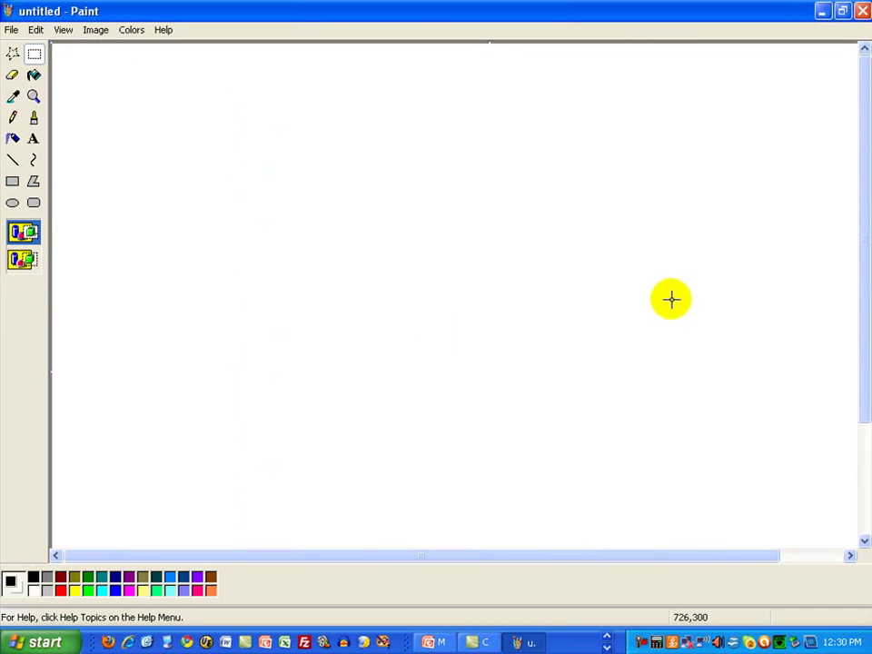
{"action": "left_click", "coordinate": [40, 31]}
{"action": "left_click", "coordinate": [52, 113]}
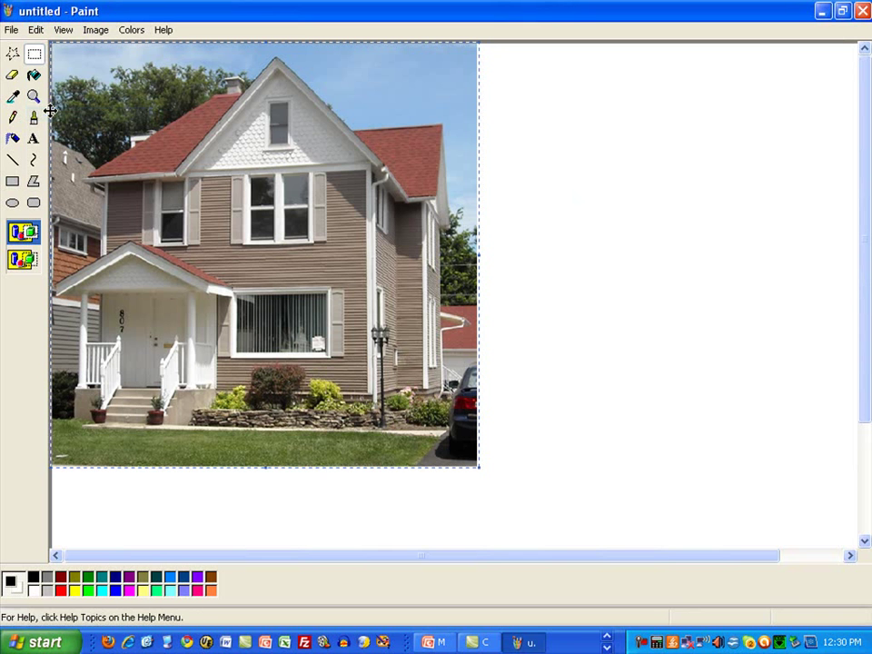
{"action": "left_click", "coordinate": [562, 317]}
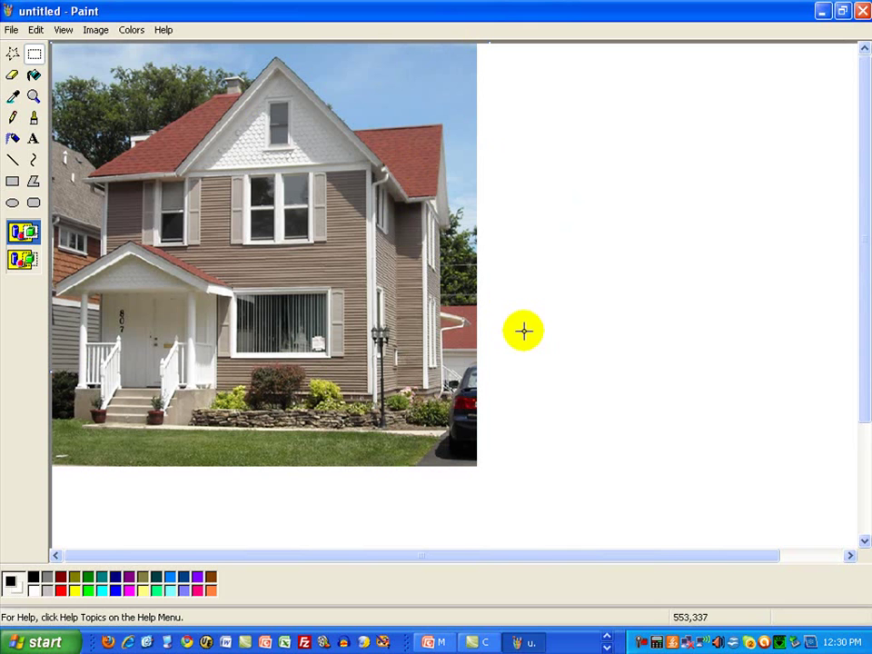
{"action": "left_click", "coordinate": [94, 30]}
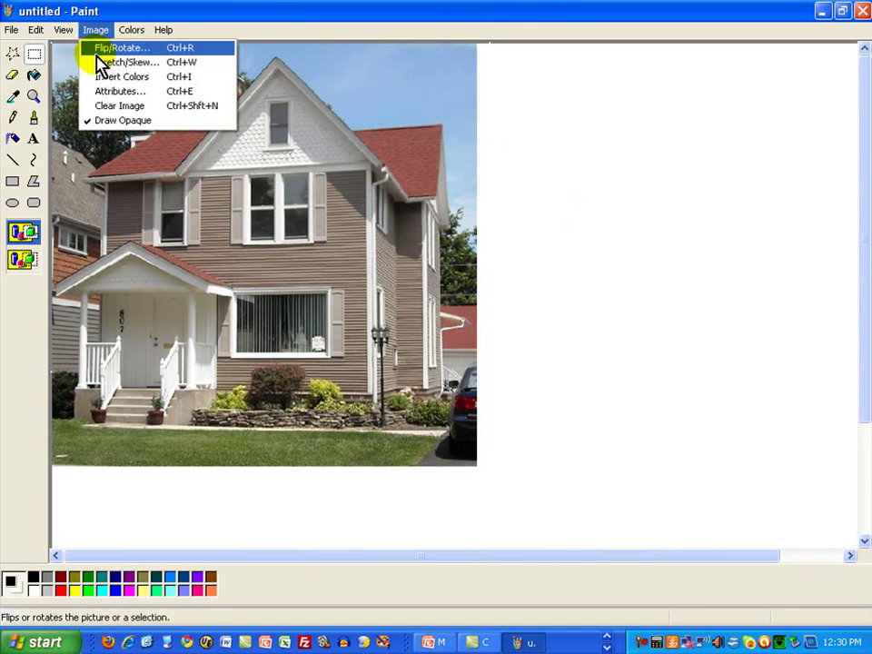
{"action": "left_click", "coordinate": [110, 92]}
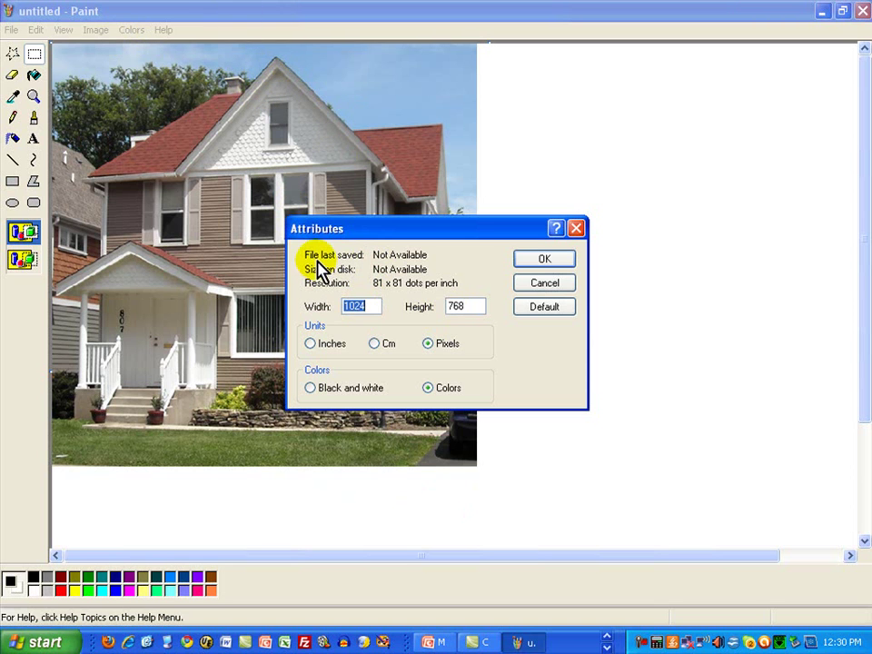
{"action": "left_click", "coordinate": [555, 284]}
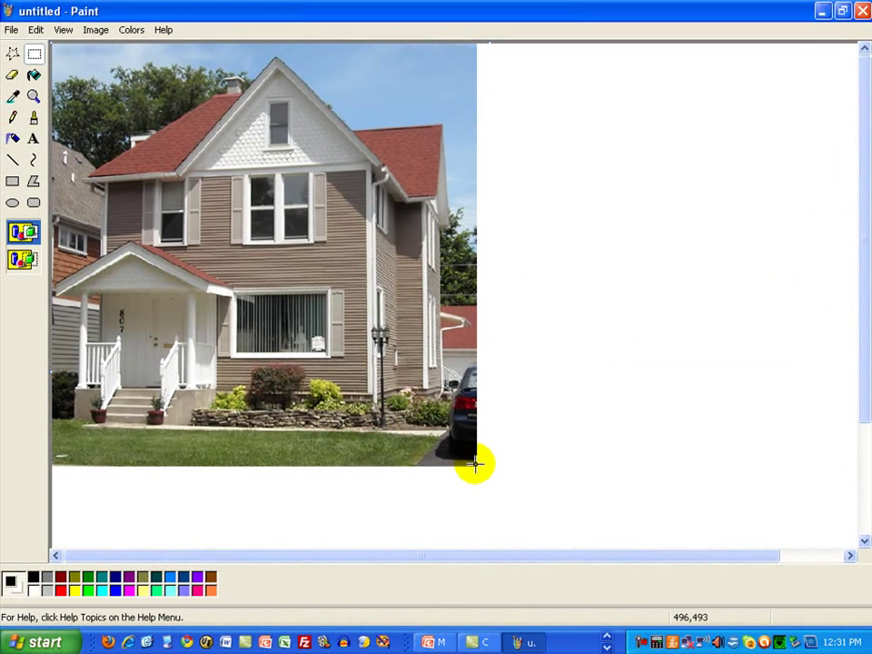
- Set the picture attributes to width 496 and height 493 pixels
{"action": "left_click", "coordinate": [96, 31]}
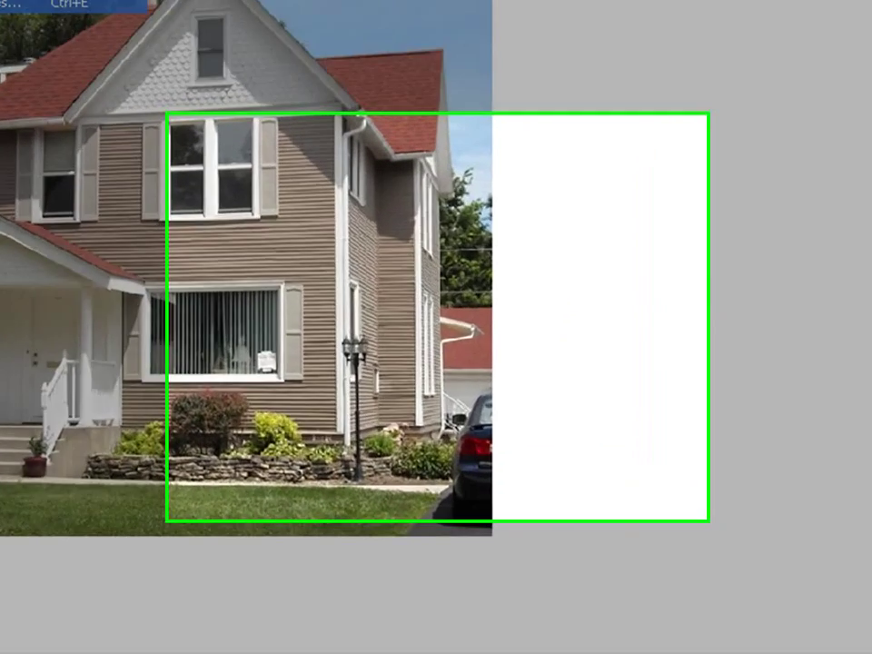
{"action": "left_click", "coordinate": [55, 4]}
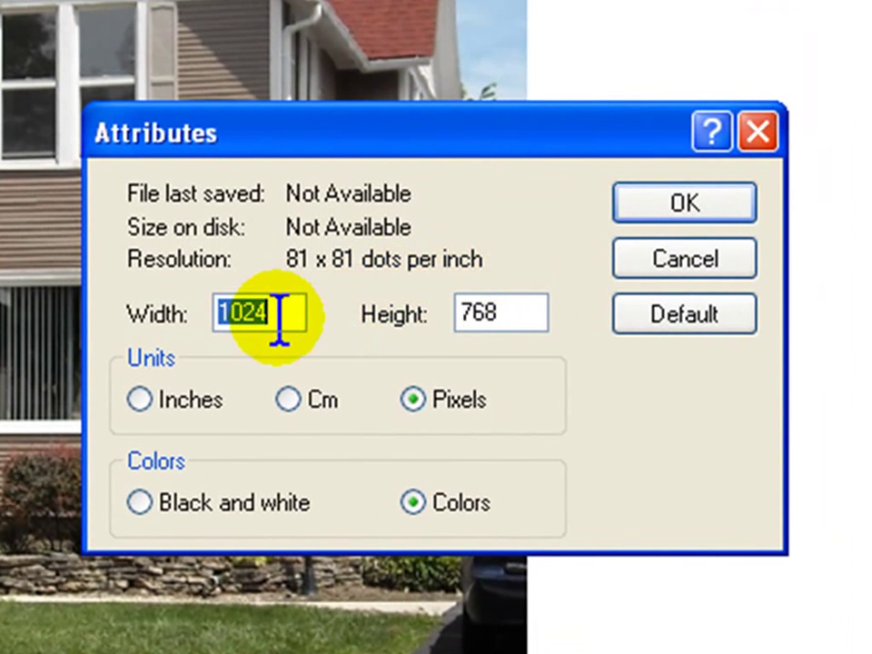
{"action": "left_click_drag", "start_coordinate": [276, 313], "coordinate": [141, 291]}
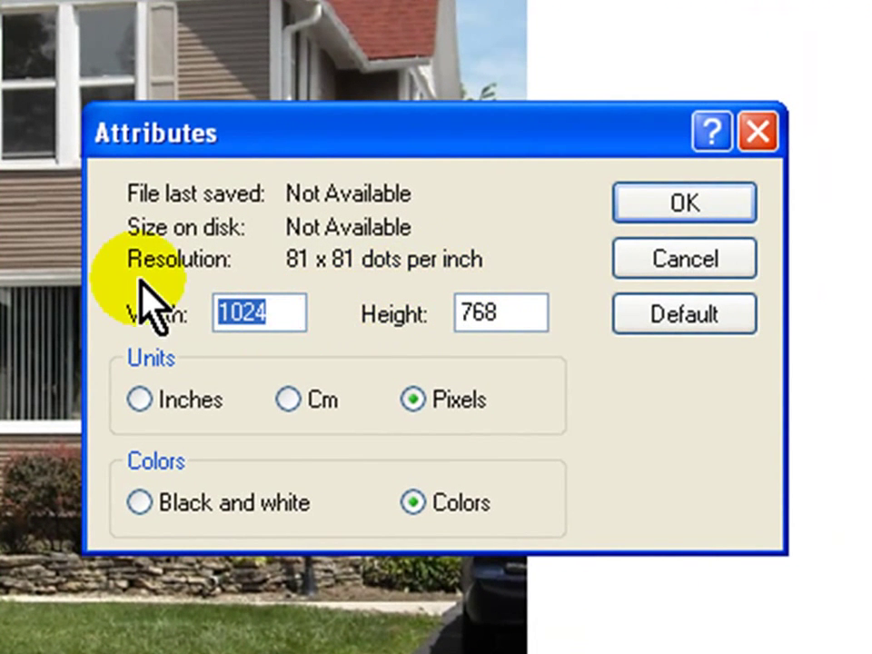
{"action": "type", "text": "496"}
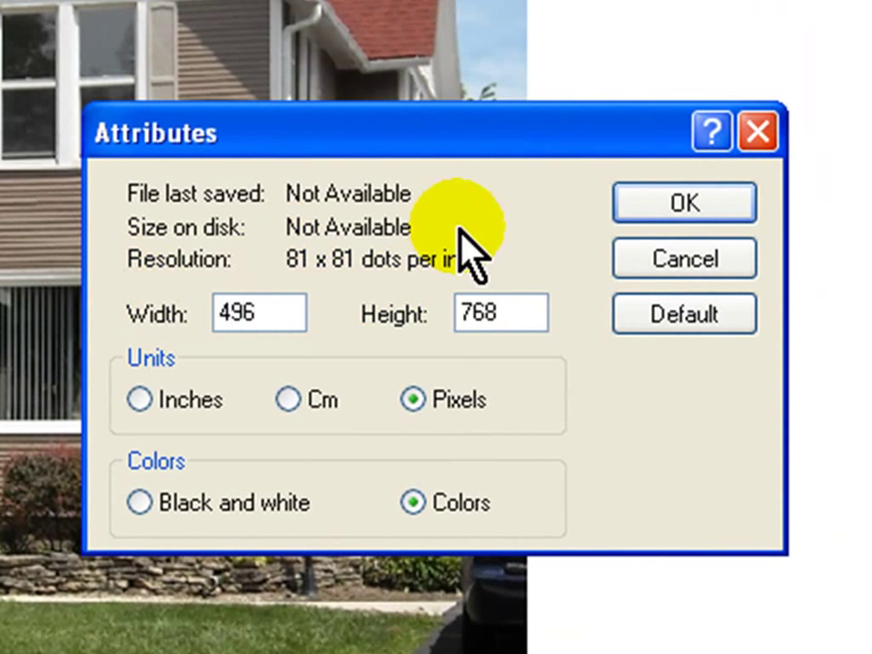
{"action": "left_click_drag", "start_coordinate": [510, 312], "coordinate": [436, 272]}
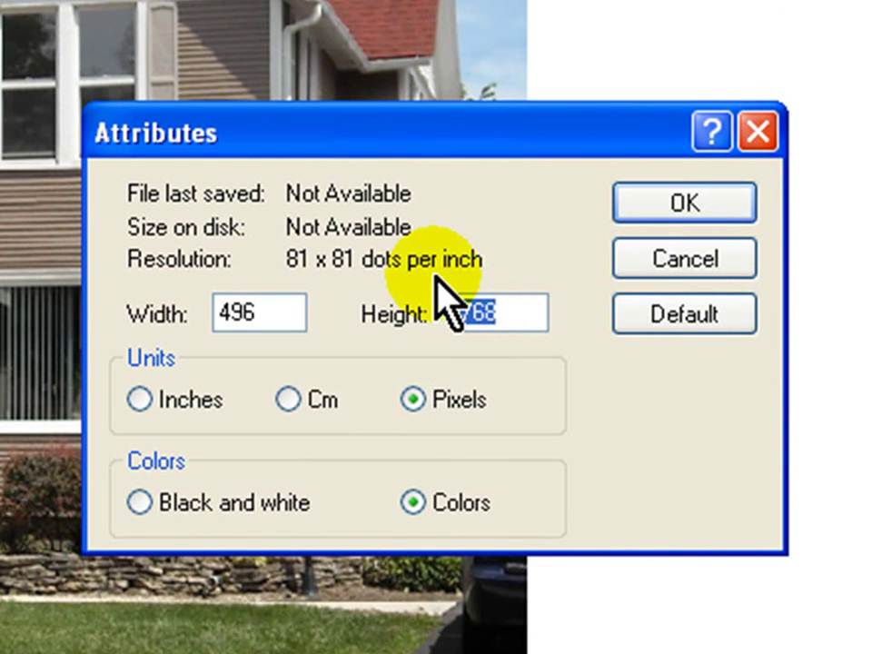
{"action": "type", "text": "493"}
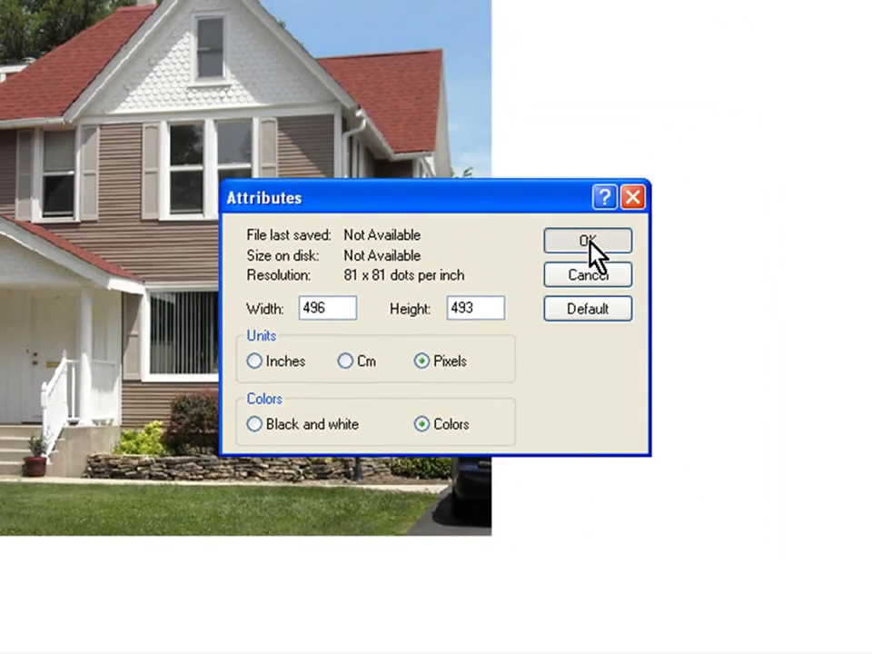
{"action": "left_click", "coordinate": [683, 204]}
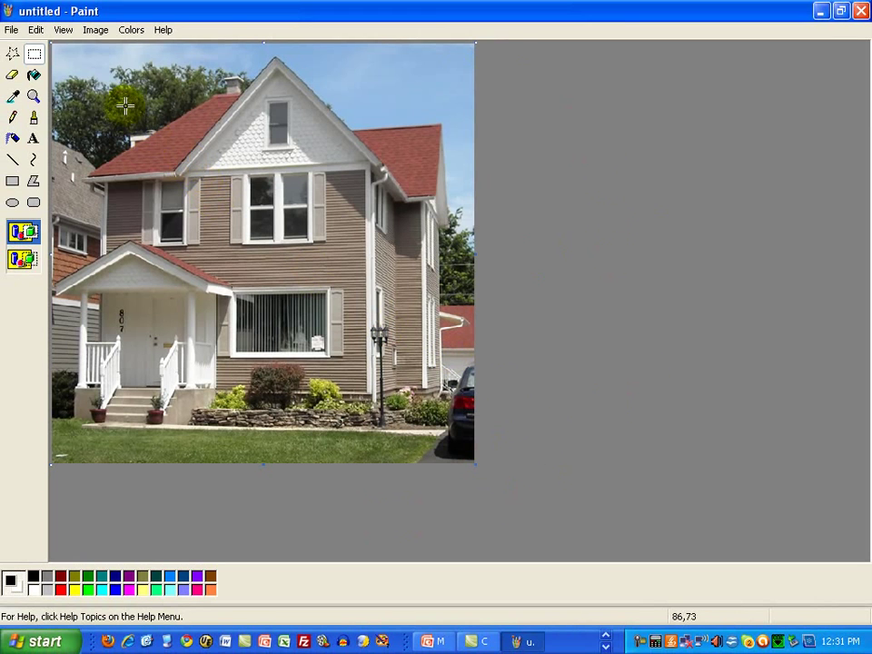
- Reopen Attributes to confirm the 496 × 493 size, then cancel without changes
{"action": "left_click", "coordinate": [96, 30]}
{"action": "left_click", "coordinate": [118, 92]}
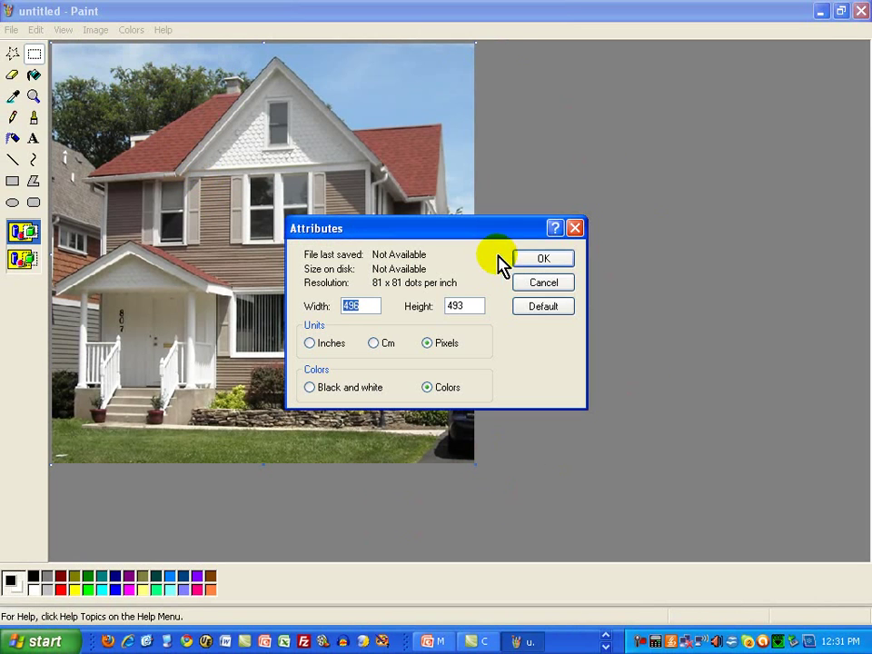
{"action": "left_click", "coordinate": [564, 287]}
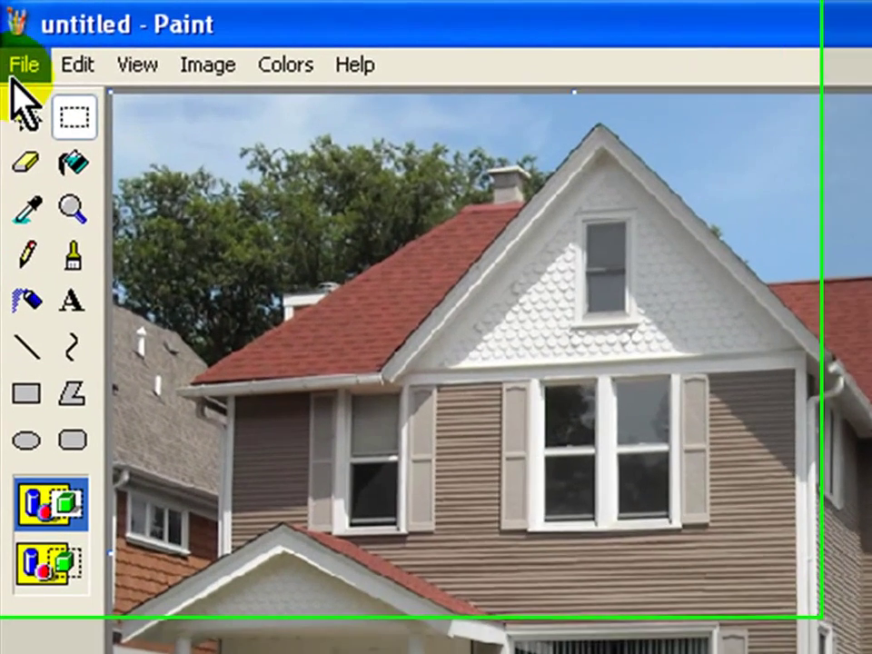
{"action": "left_click", "coordinate": [10, 29]}
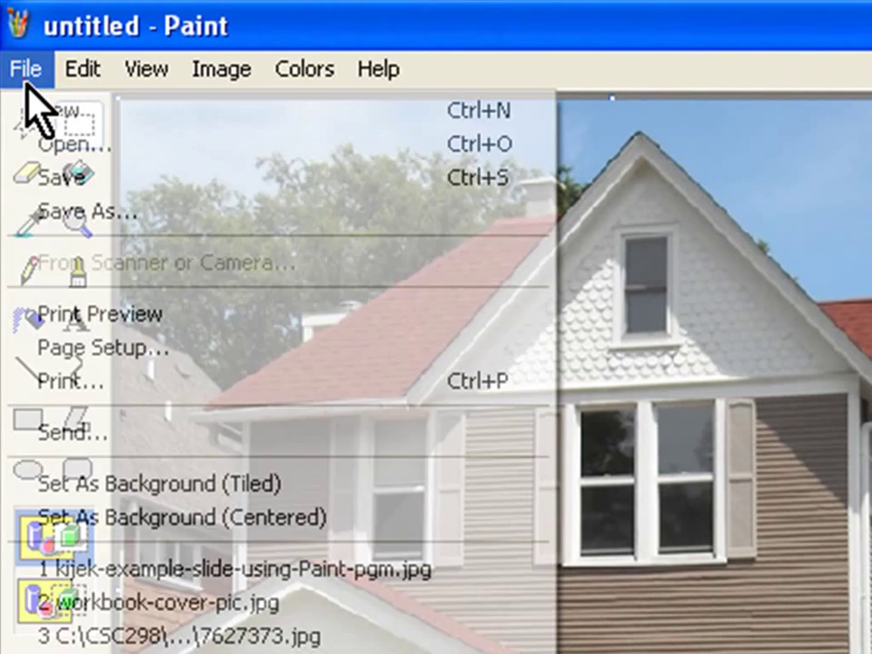
- Start Save As for the cropped picture in My Pictures and bring up the file-type list
{"action": "left_click", "coordinate": [90, 218]}
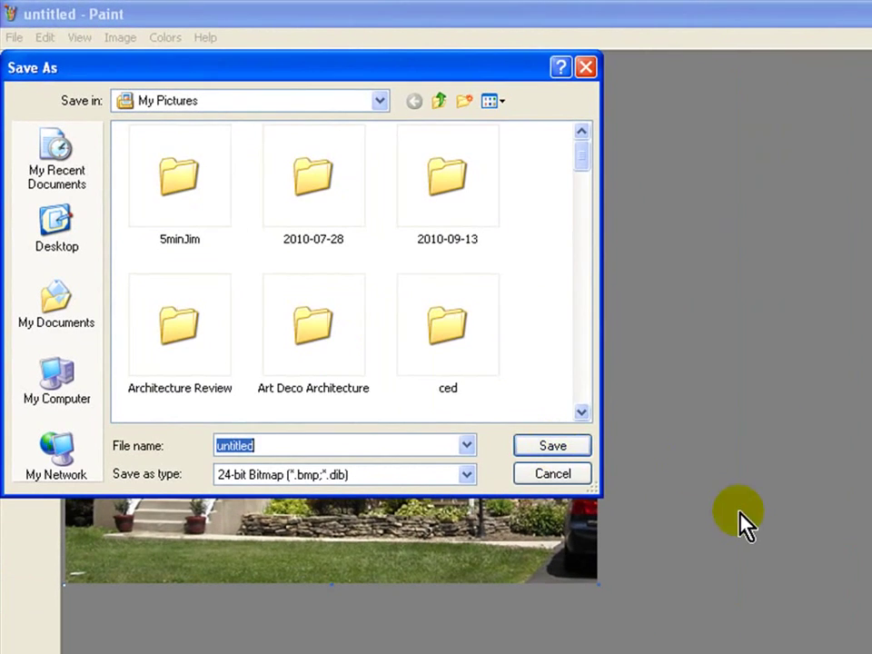
{"action": "left_click", "coordinate": [491, 496]}
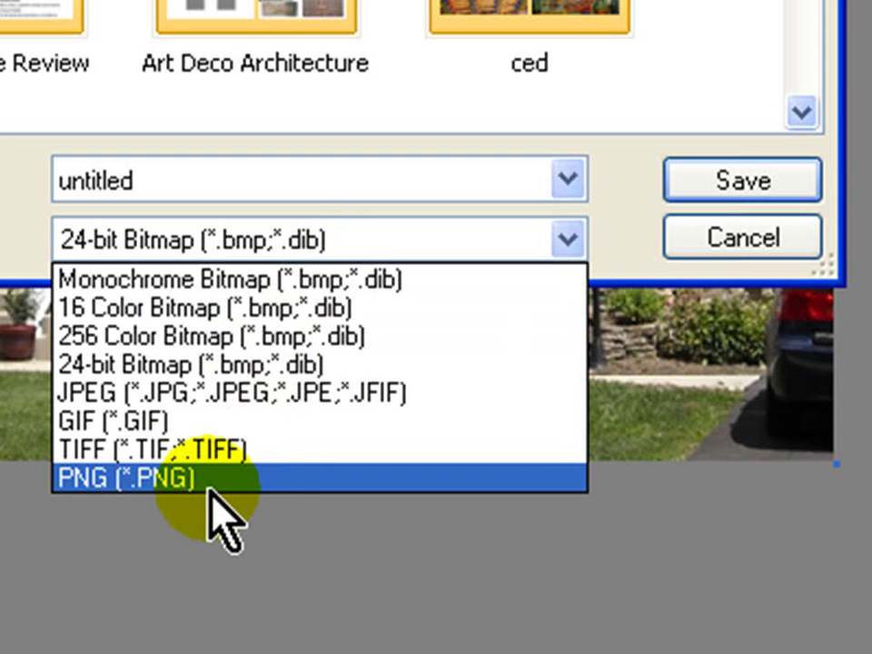
- Save the cropped photo as JPEG named old-house-cropped
{"action": "left_click", "coordinate": [294, 399]}
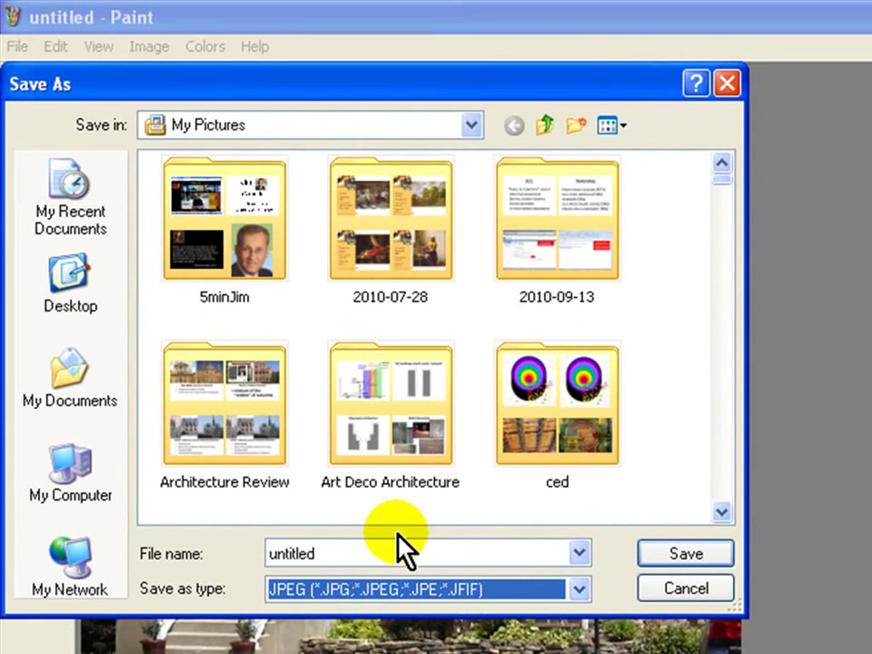
{"action": "left_click_drag", "start_coordinate": [329, 555], "coordinate": [279, 554]}
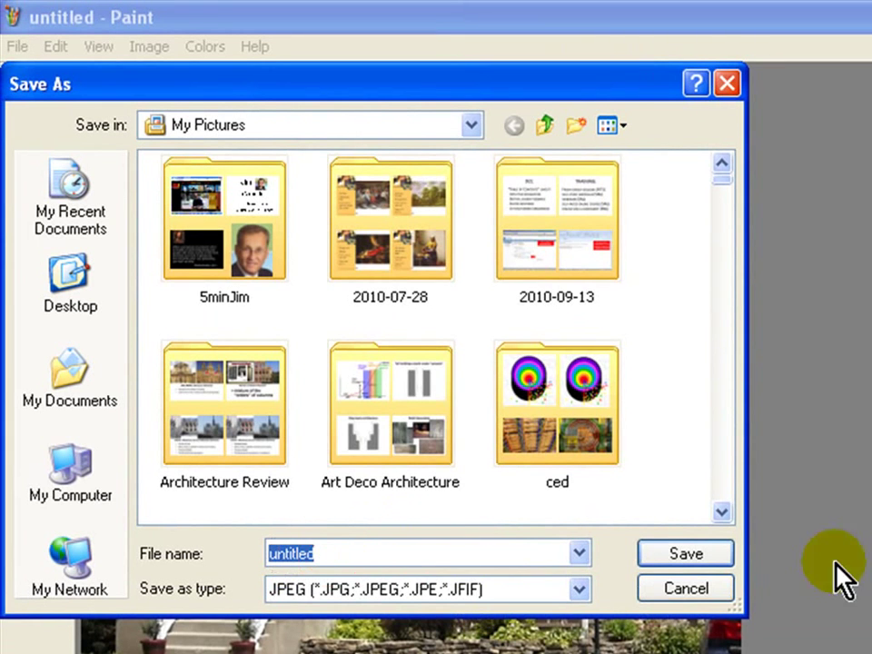
{"action": "type", "text": "o"}
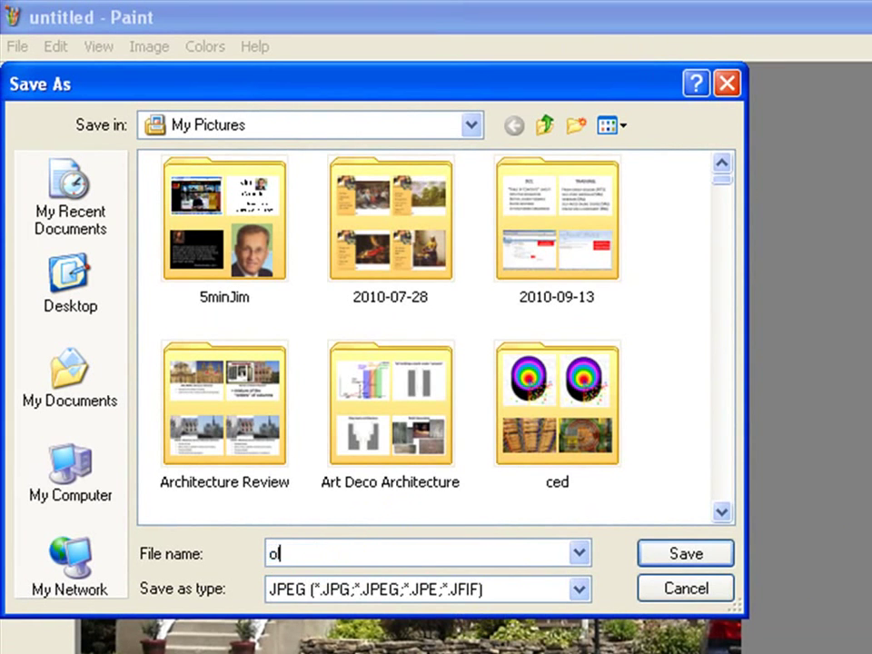
{"action": "type", "text": "ld-house-croppe"}
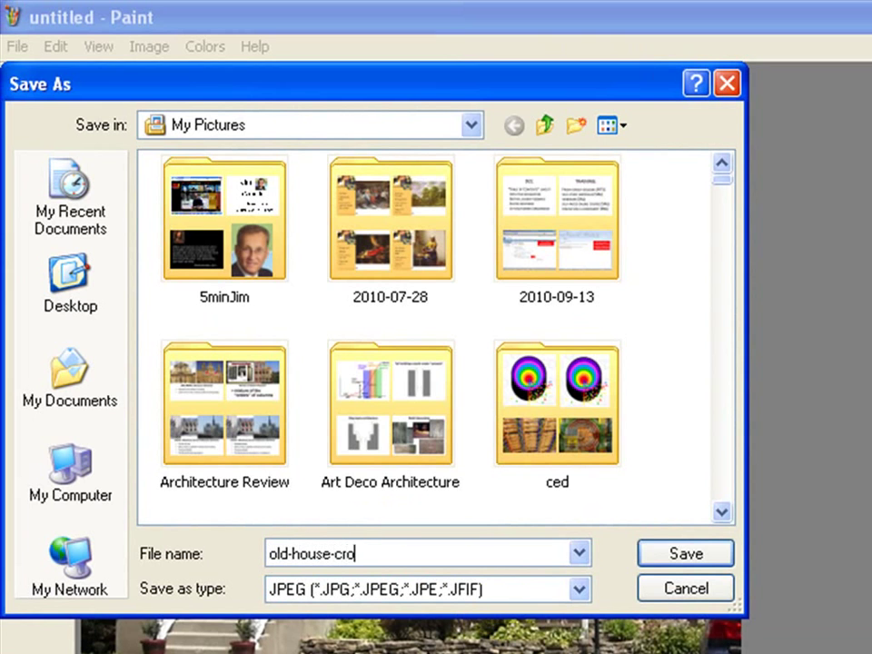
{"action": "type", "text": "d"}
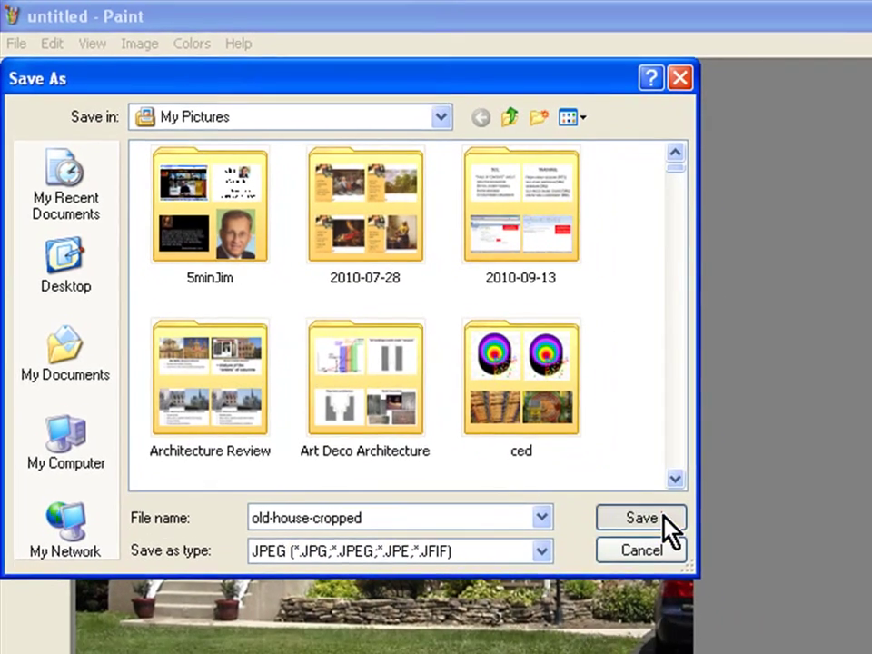
{"action": "left_click", "coordinate": [704, 556]}
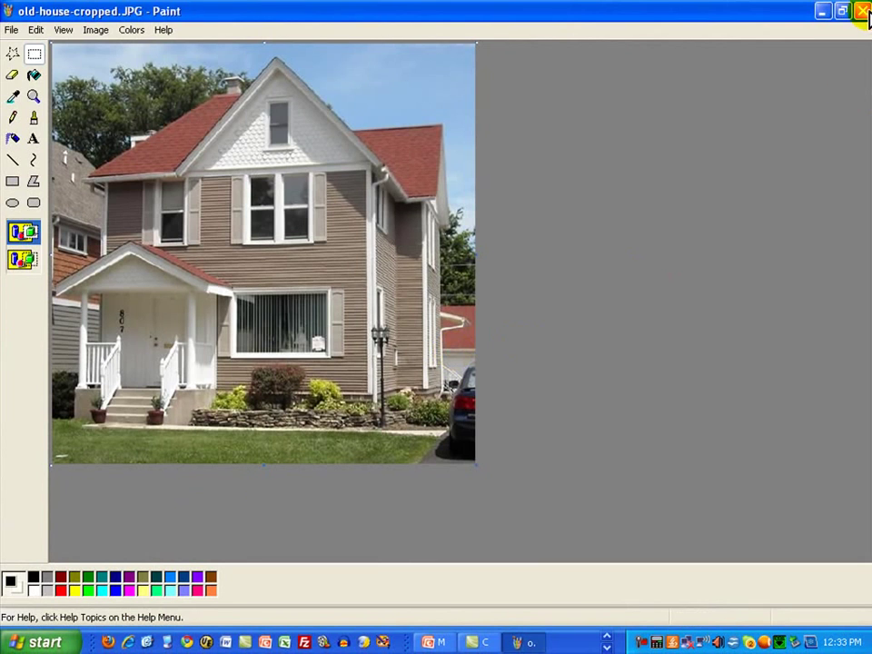
- Close Paint, then close PowerPoint without saving the presentation
{"action": "left_click", "coordinate": [861, 11]}
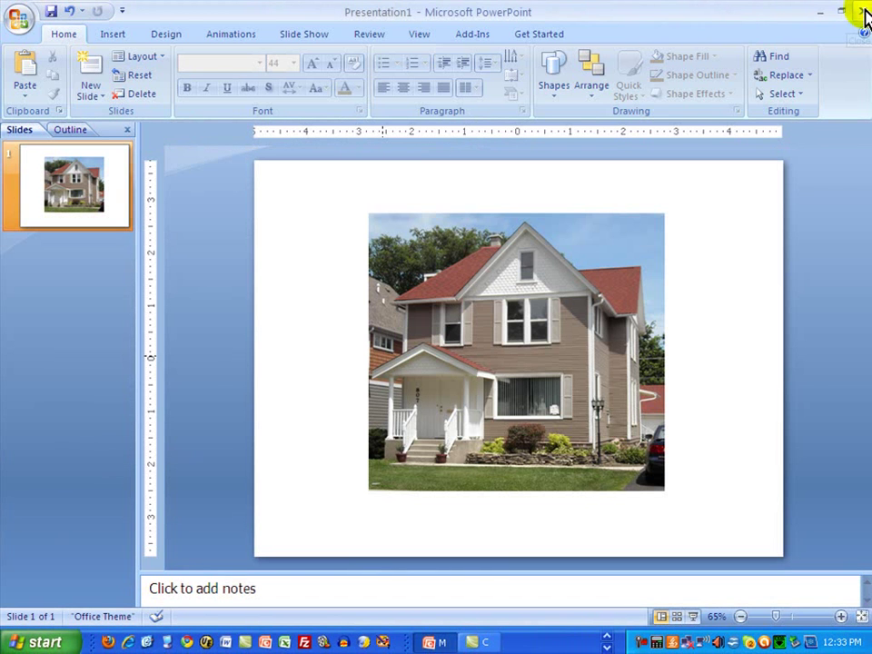
{"action": "left_click", "coordinate": [863, 12]}
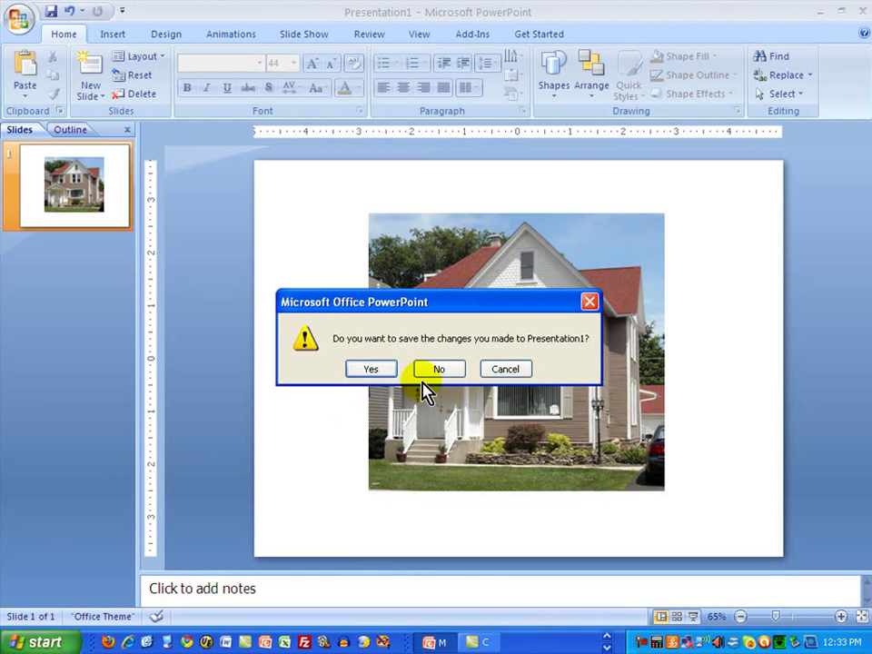
{"action": "left_click", "coordinate": [437, 370]}
- Browse from My Computer through My Documents to My Pictures and bring up old-house-cropped.JPG's context menu
{"action": "left_click", "coordinate": [166, 642]}
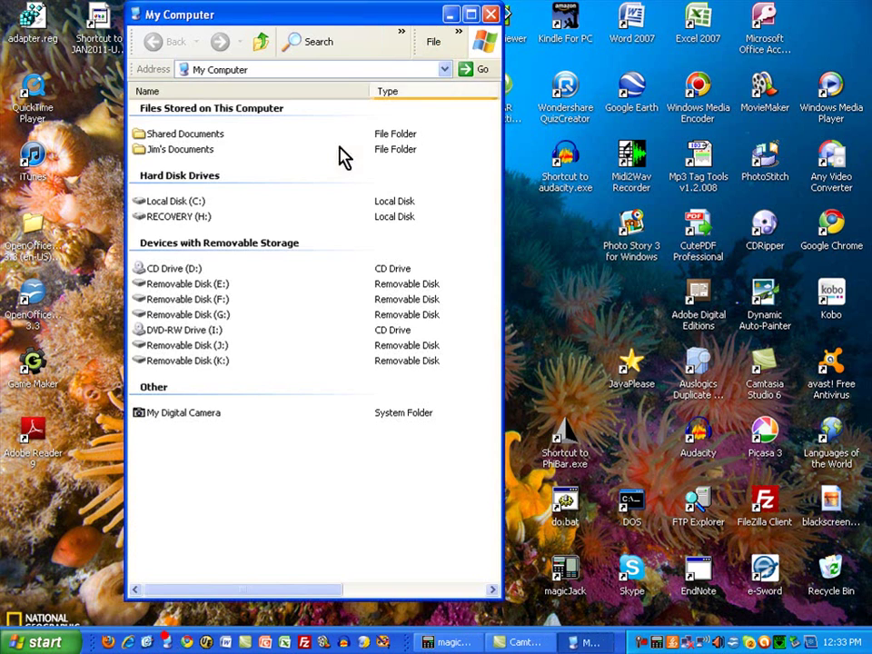
{"action": "double_click", "coordinate": [187, 149]}
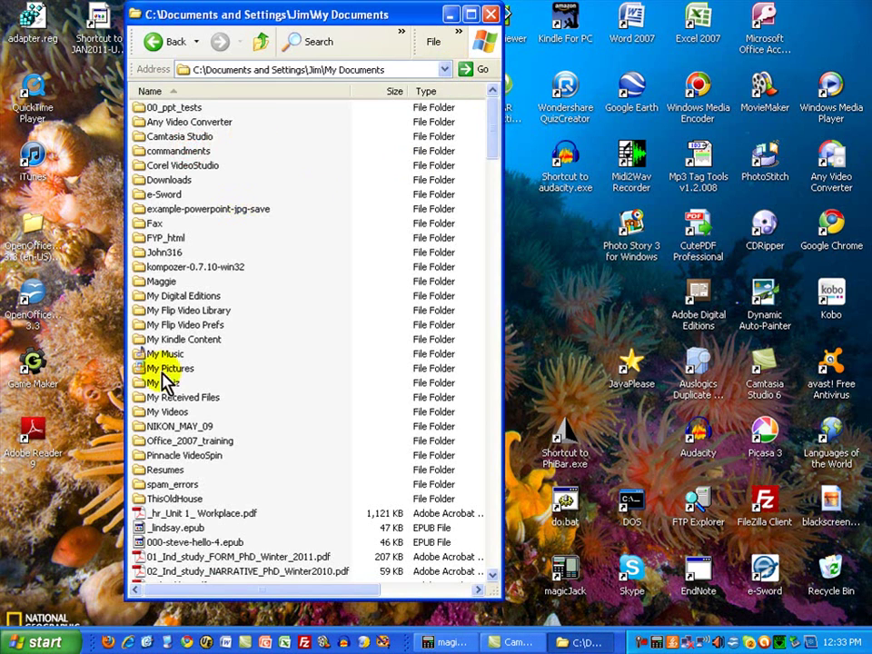
{"action": "double_click", "coordinate": [163, 382]}
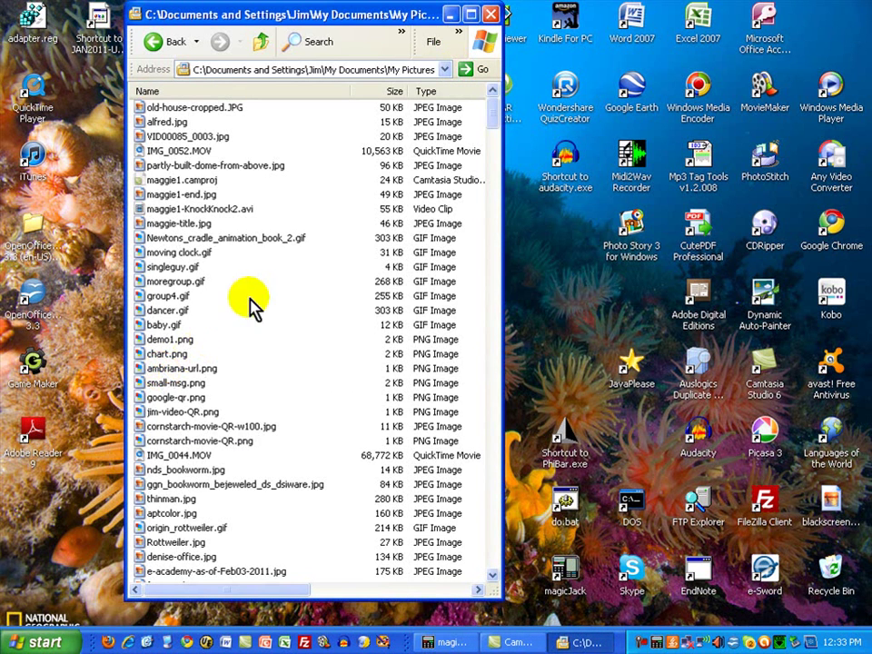
{"action": "right_click", "coordinate": [230, 111]}
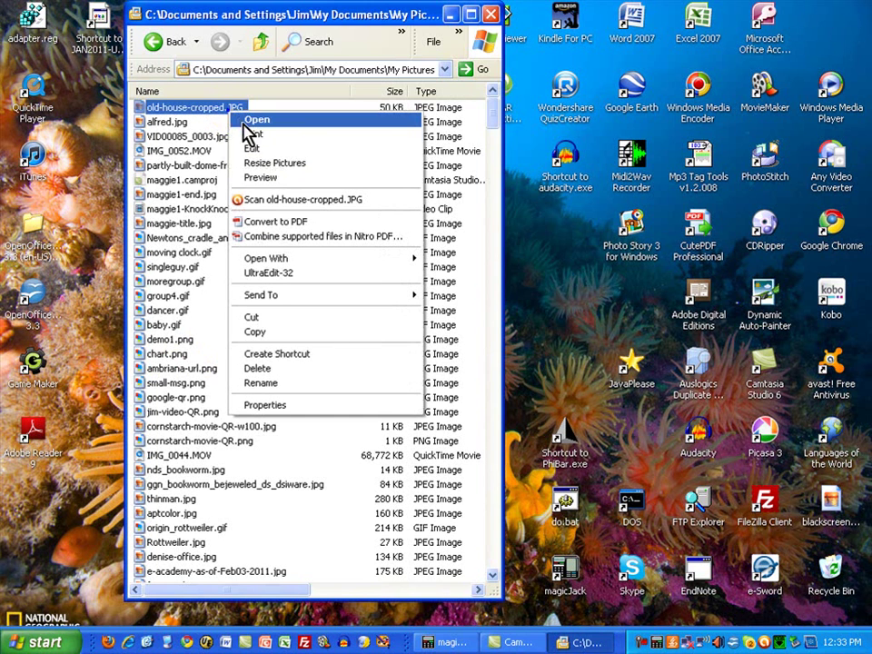
- Preview old-house-cropped.JPG in Windows Picture and Fax Viewer
{"action": "left_click", "coordinate": [256, 179]}
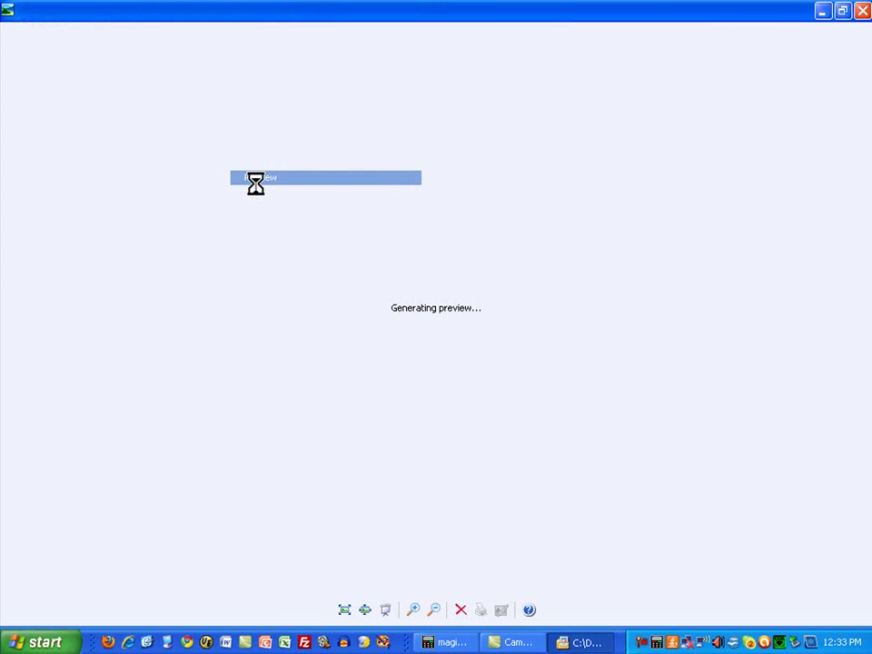